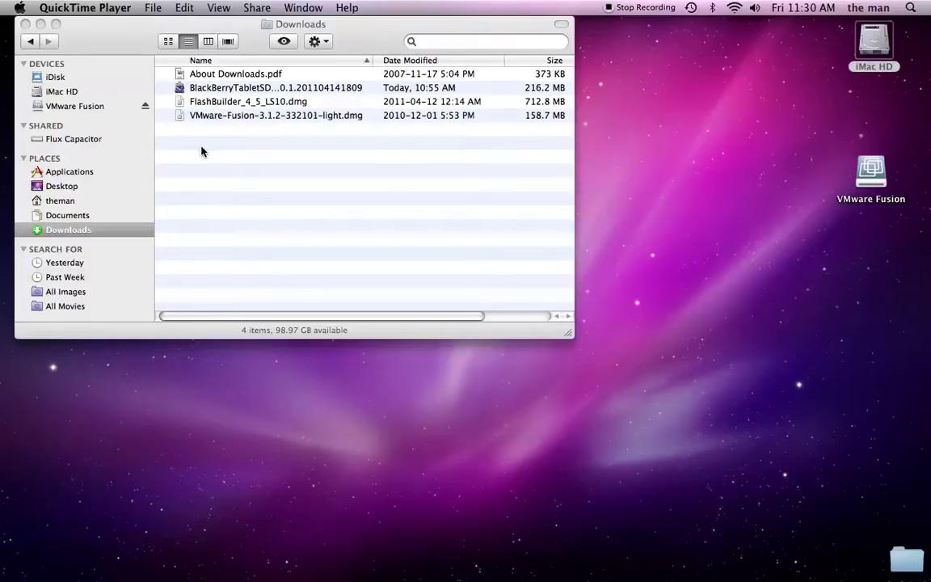
Step: Mount the VMware-Fusion-3.1.2-332101-light.dmg disk image and launch its Install VMware Fusion package
click(181, 118)
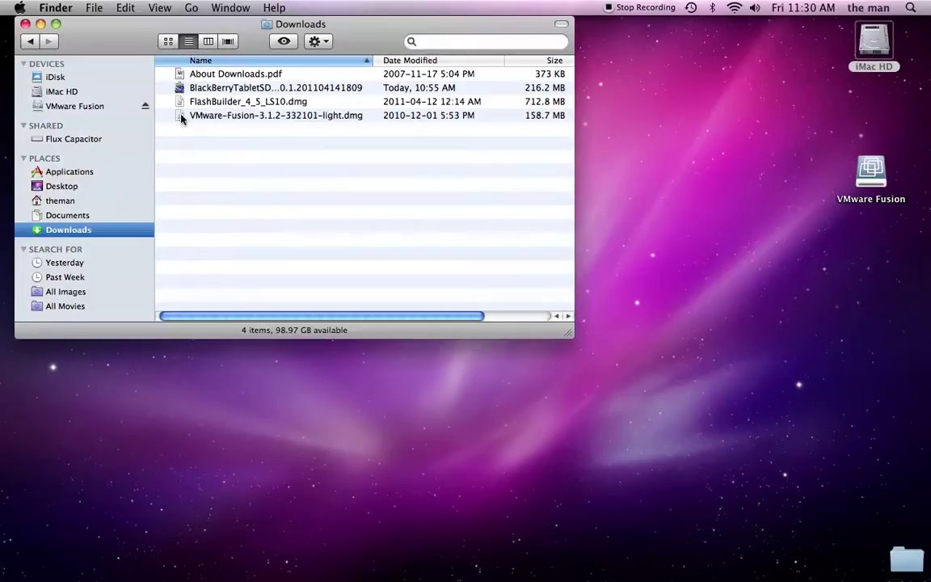
click(182, 121)
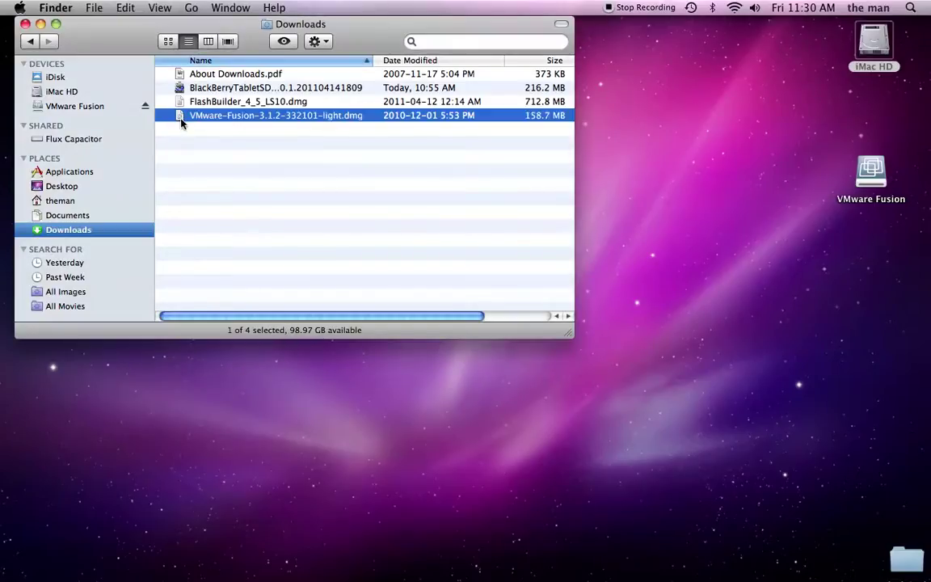
double_click(181, 118)
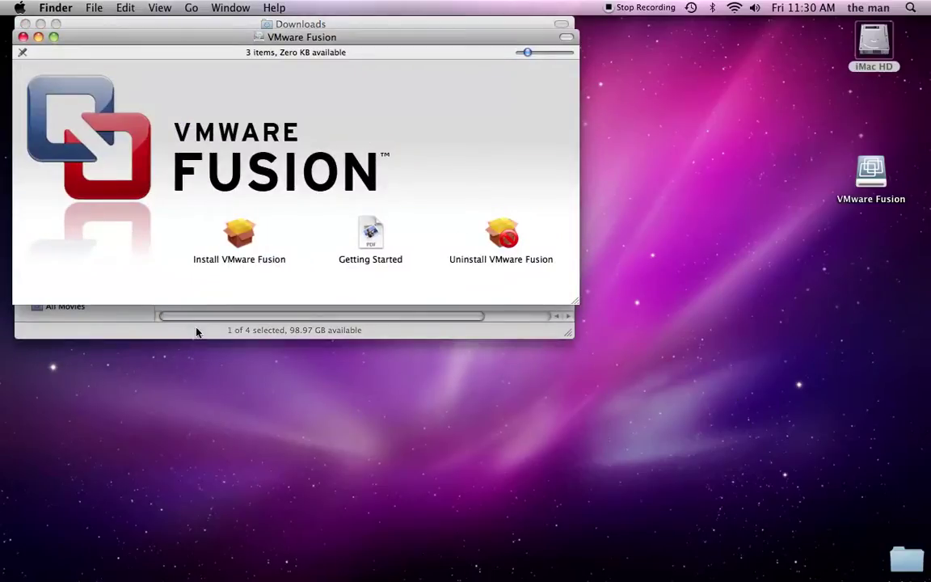
click(240, 234)
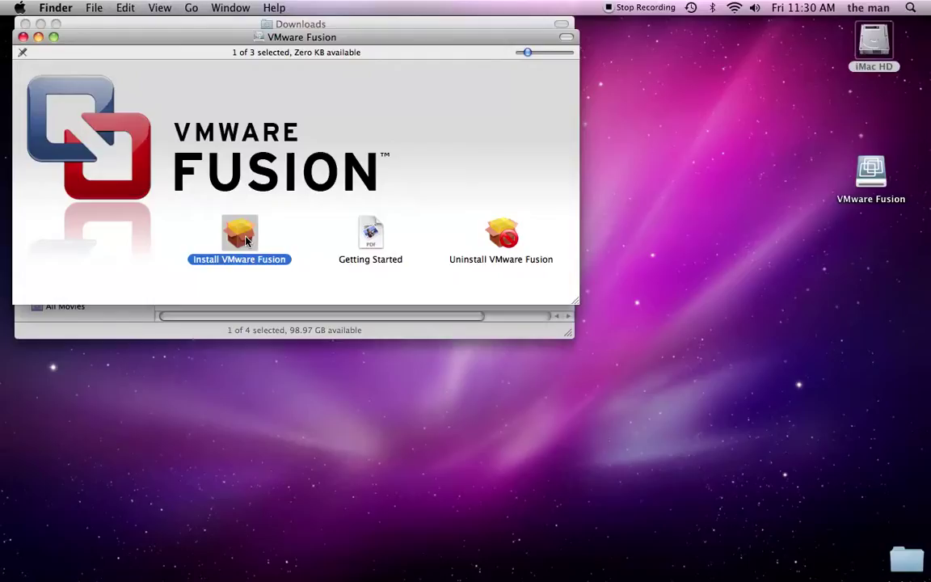
double_click(248, 240)
Step: Allow the installer to run and accept the VMware Fusion license agreement
click(605, 247)
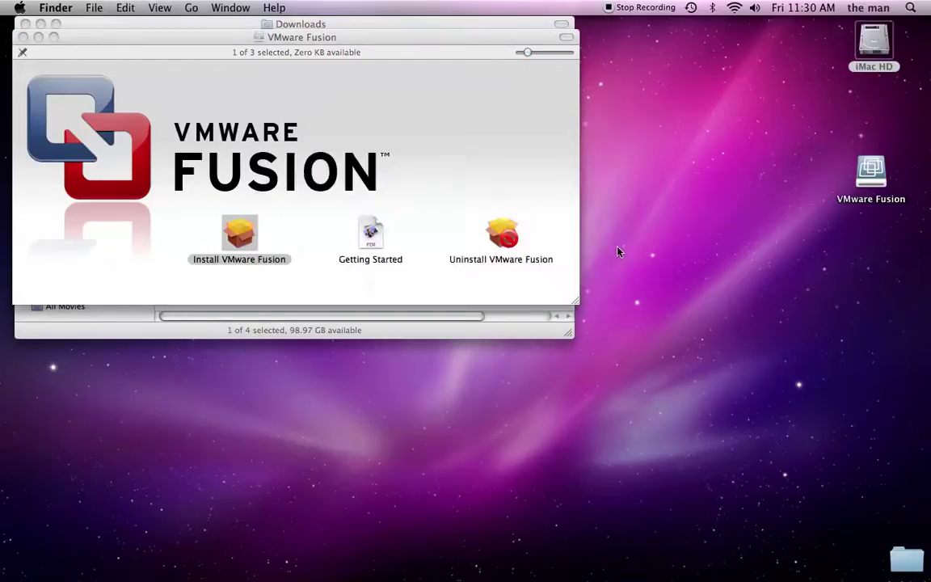
click(569, 237)
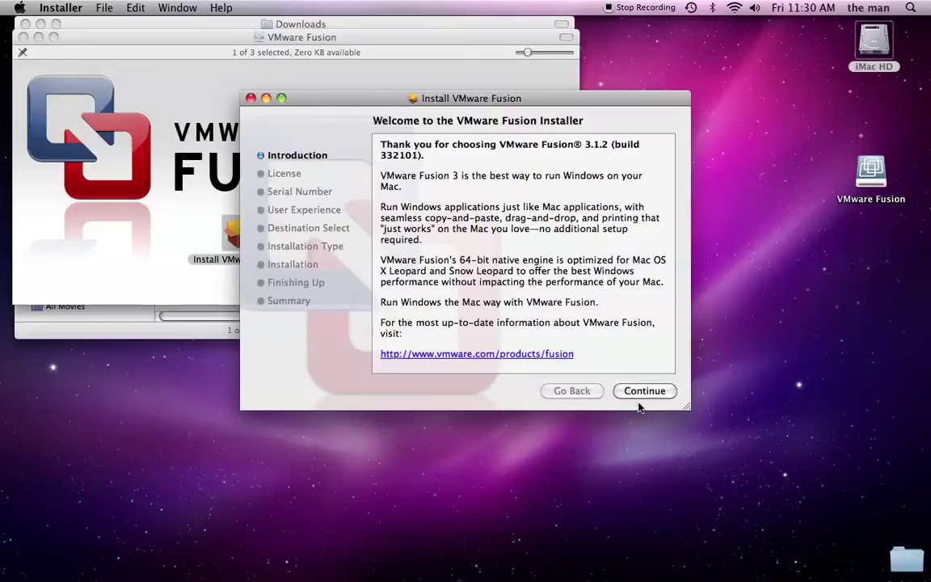
click(642, 391)
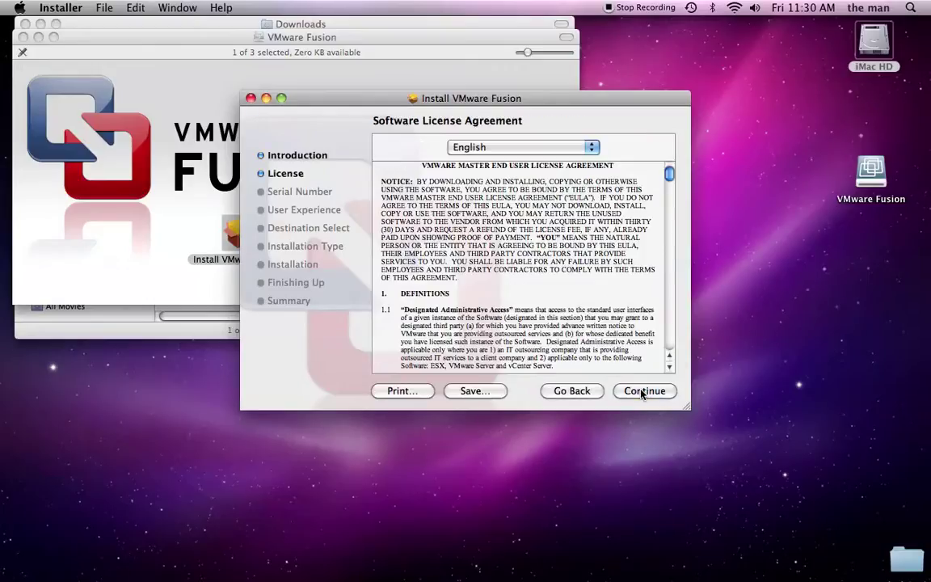
click(638, 393)
click(599, 214)
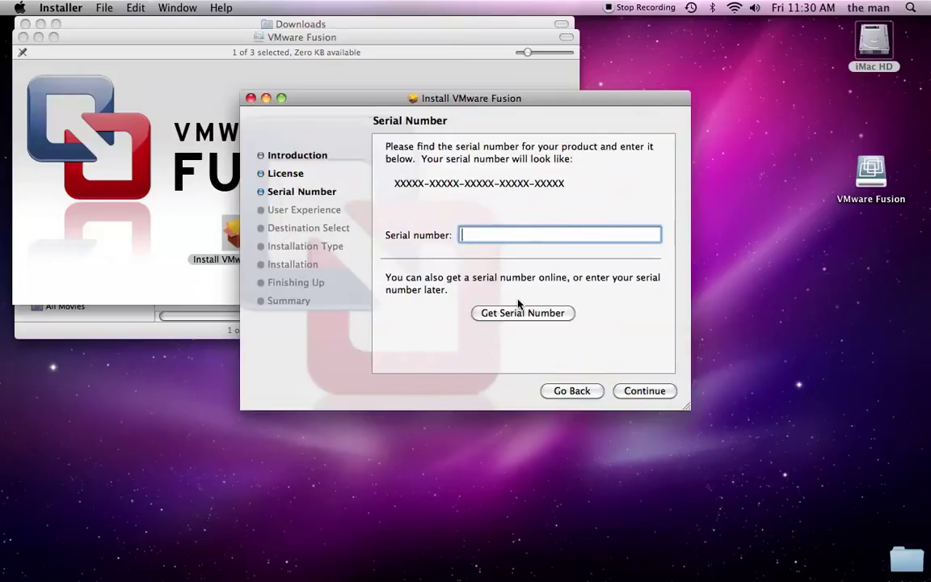
Step: Skip the serial number, decline the improvement program, and run a standard install on iMac HD
click(640, 392)
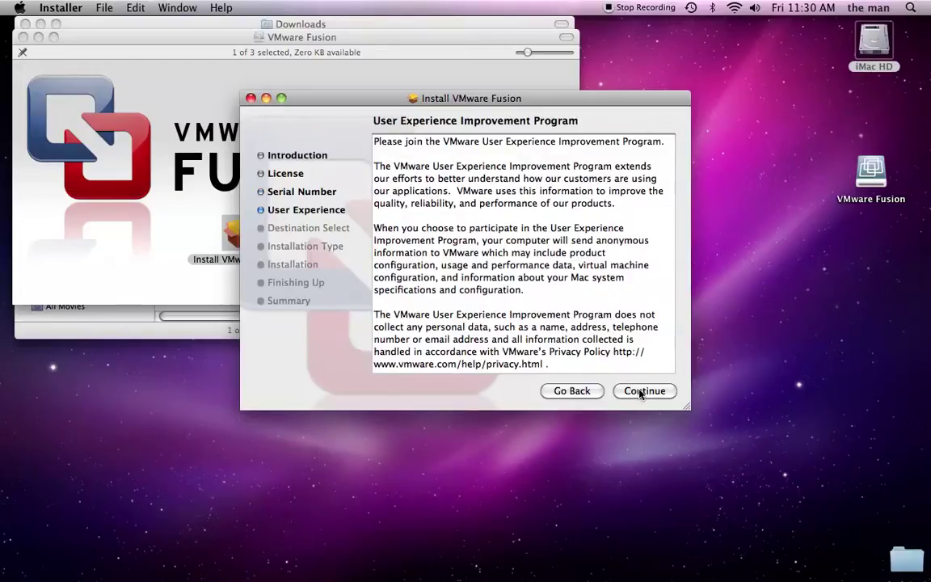
click(641, 392)
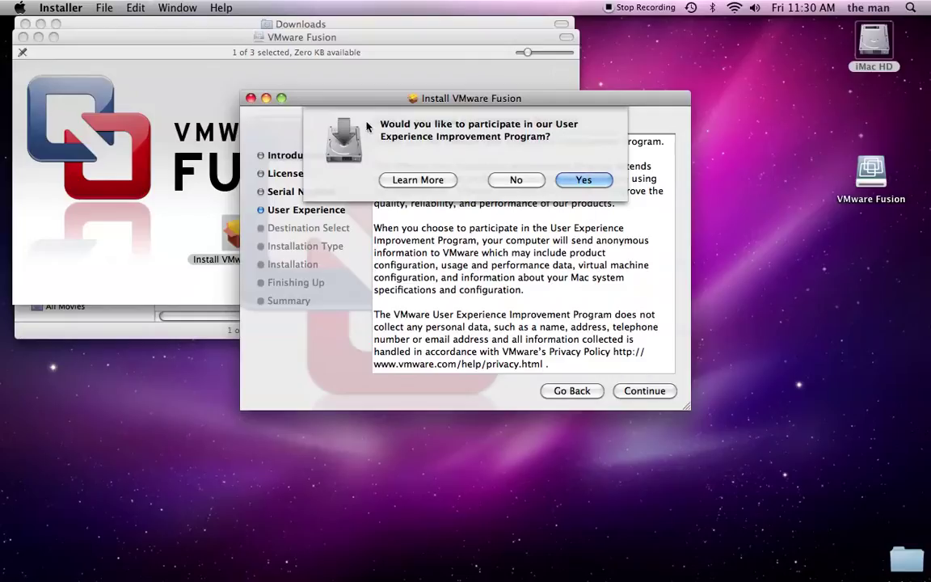
click(523, 180)
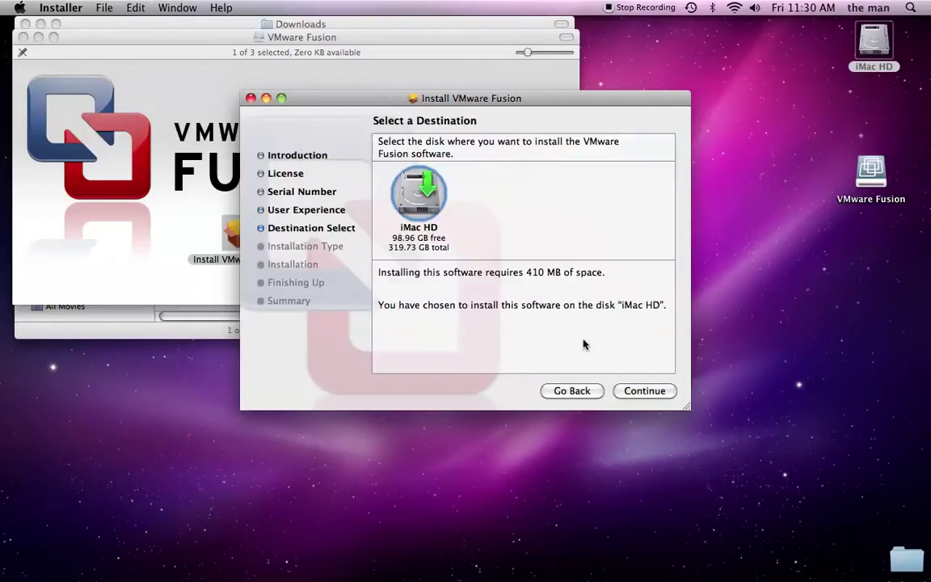
click(639, 392)
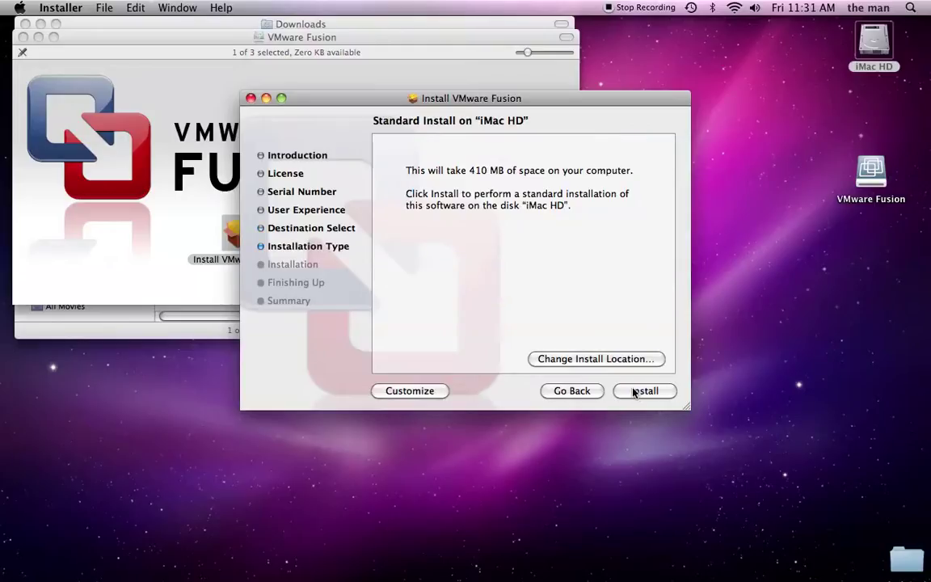
click(638, 391)
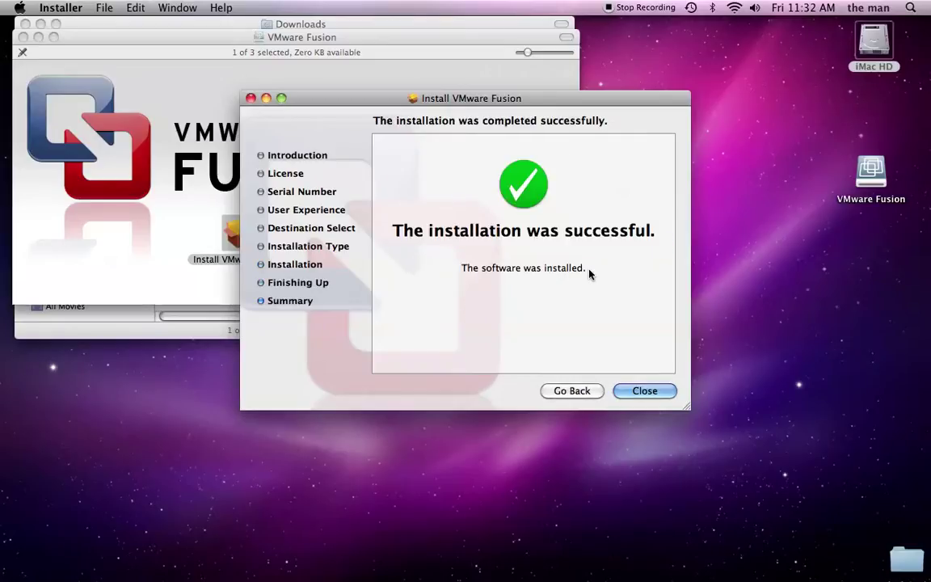
Step: Close the finished installer and disk image window, then select VMware Fusion in Applications
click(654, 393)
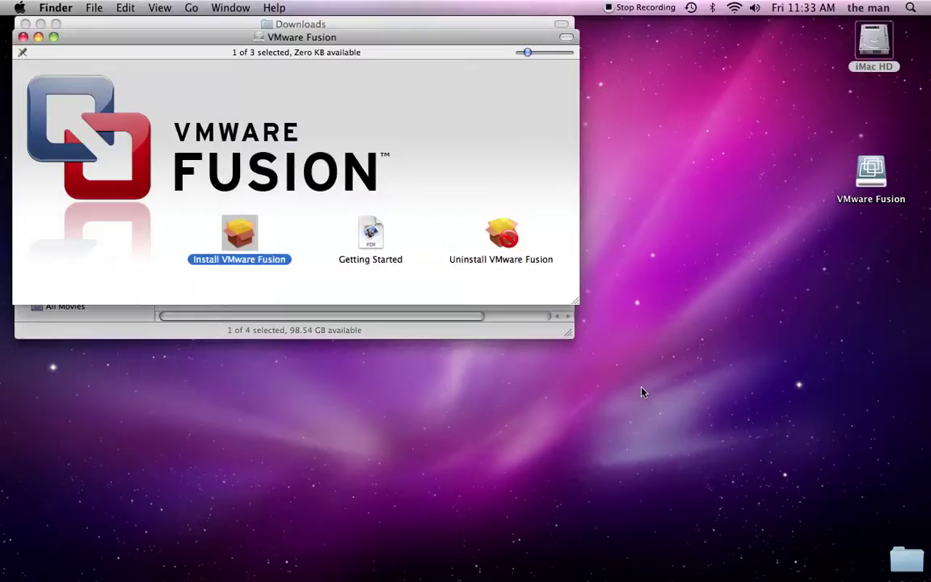
click(23, 38)
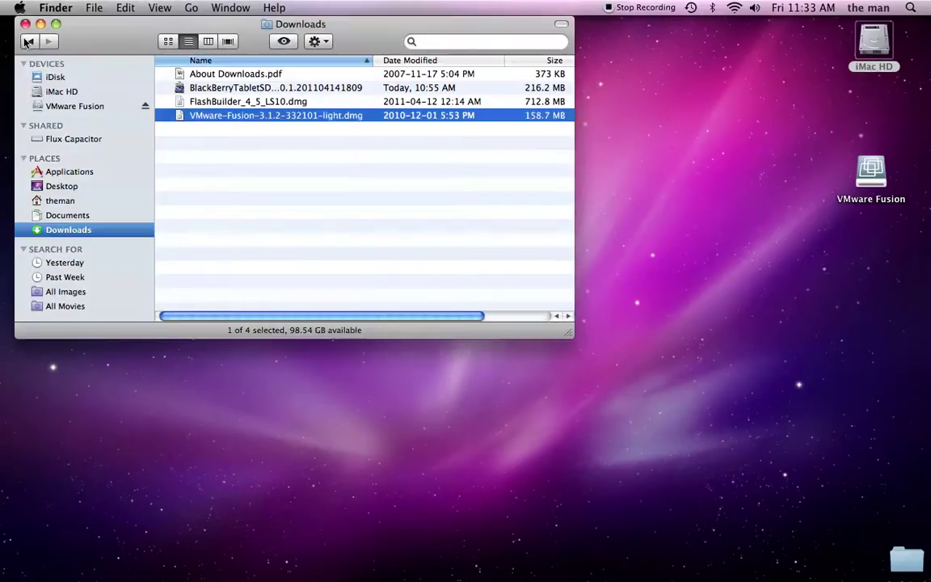
click(67, 173)
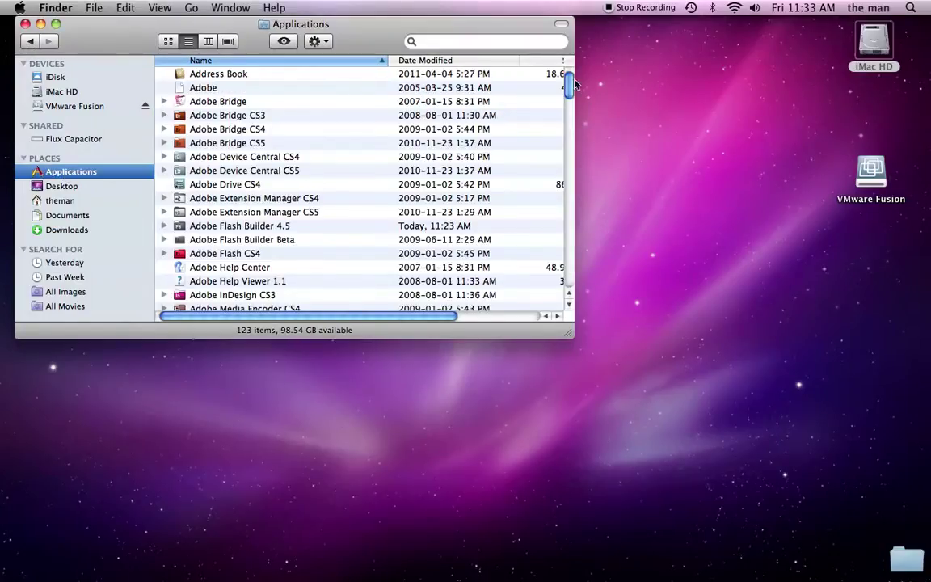
drag(574, 83, 575, 297)
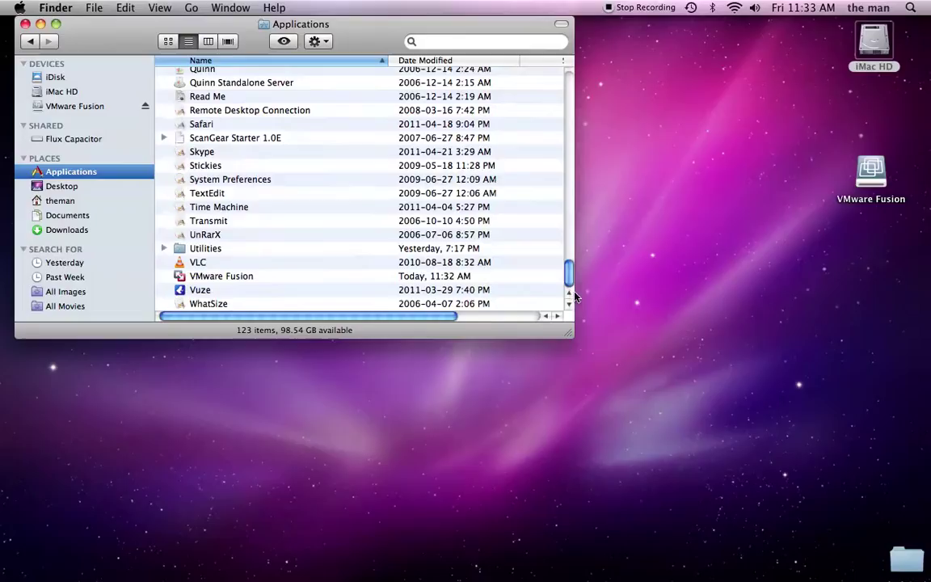
click(206, 276)
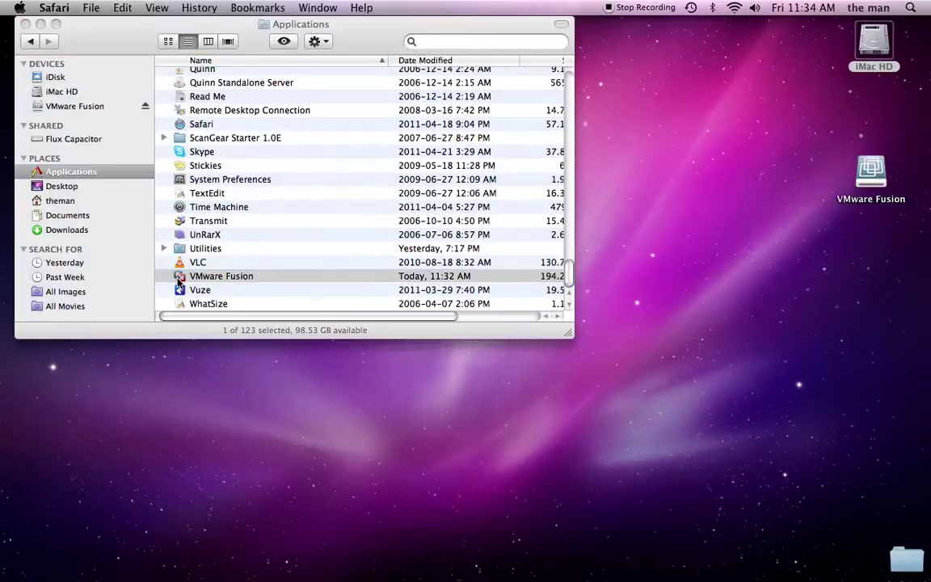
Step: Launch VMware Fusion and request a 30-day free-trial serial number from the registration page
double_click(179, 280)
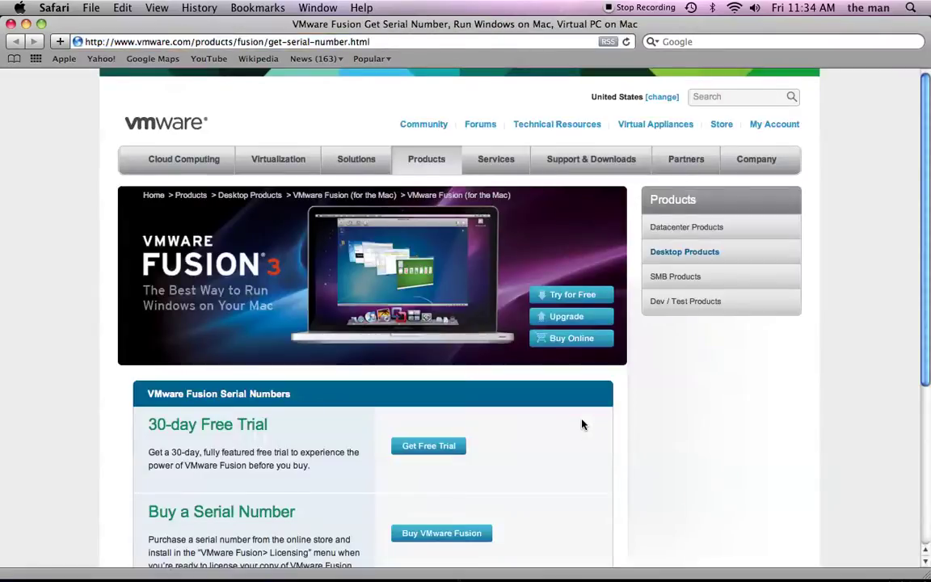
click(403, 447)
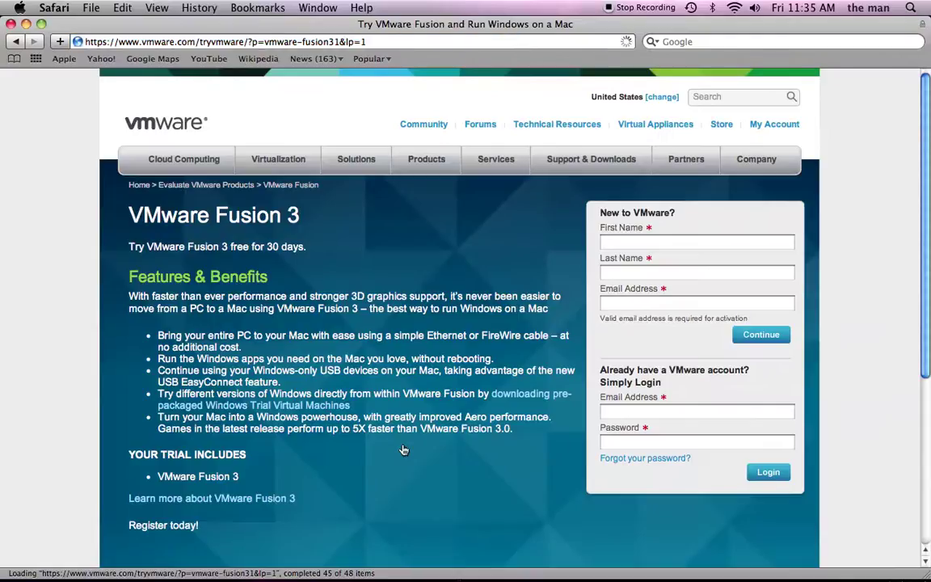
mouse_move(927, 246)
mouse_down()
mouse_move(924, 424)
mouse_move(910, 241)
mouse_up()
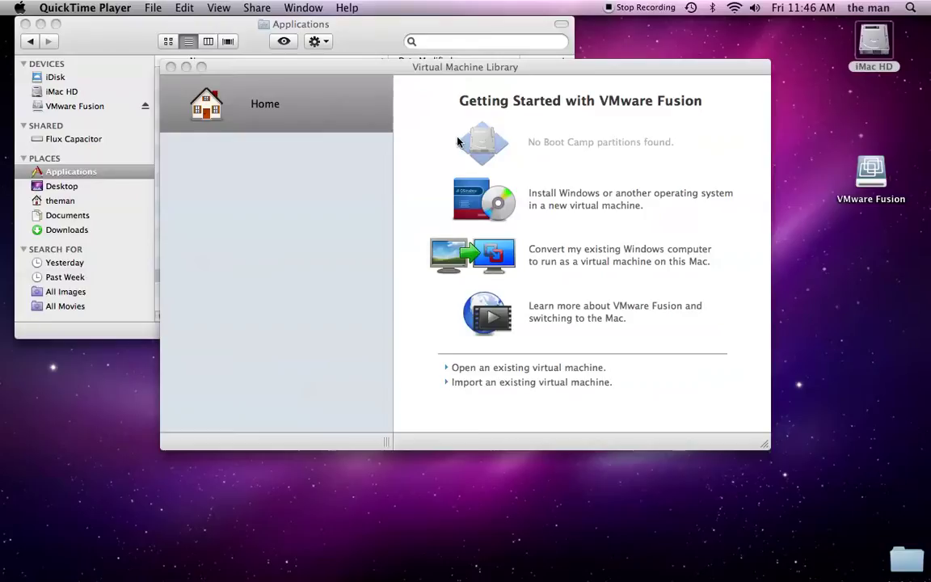
Step: Bring the Finder Applications window back in front of the Virtual Machine Library
click(357, 43)
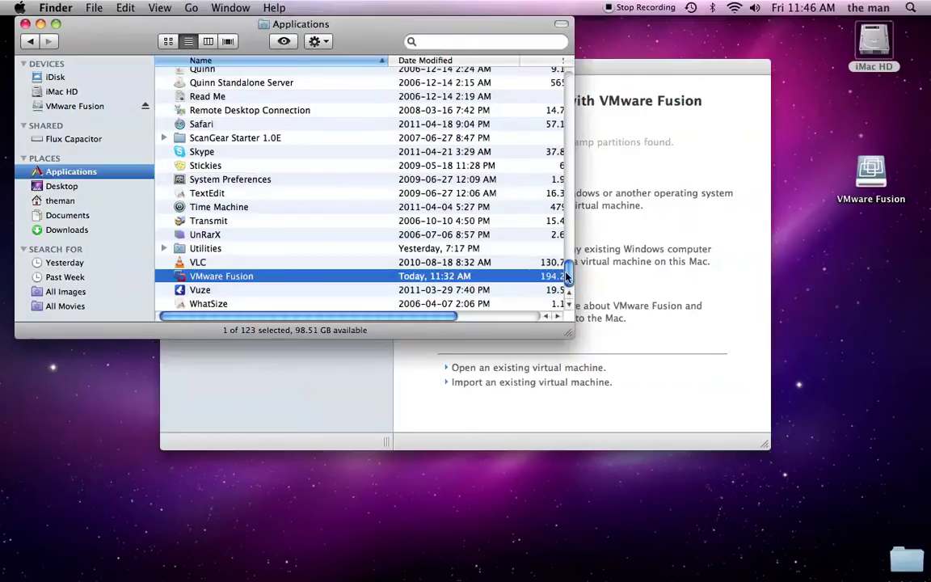
Step: Browse Adobe Flash Builder 4.5 > sdks > blackberry-tablet-sdk-1.0.1 and open BlackBerryPlayBookSimulator.vmx
drag(566, 277, 567, 92)
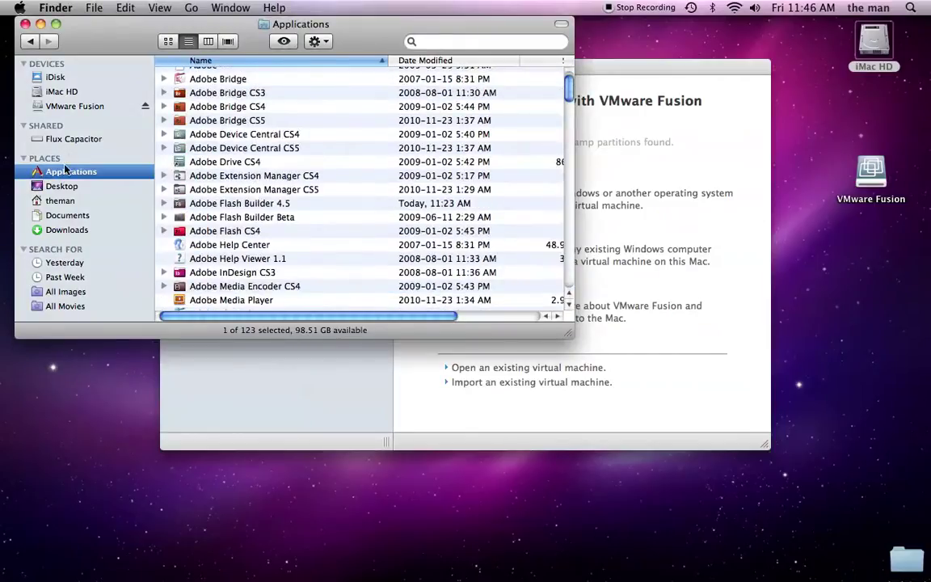
double_click(252, 204)
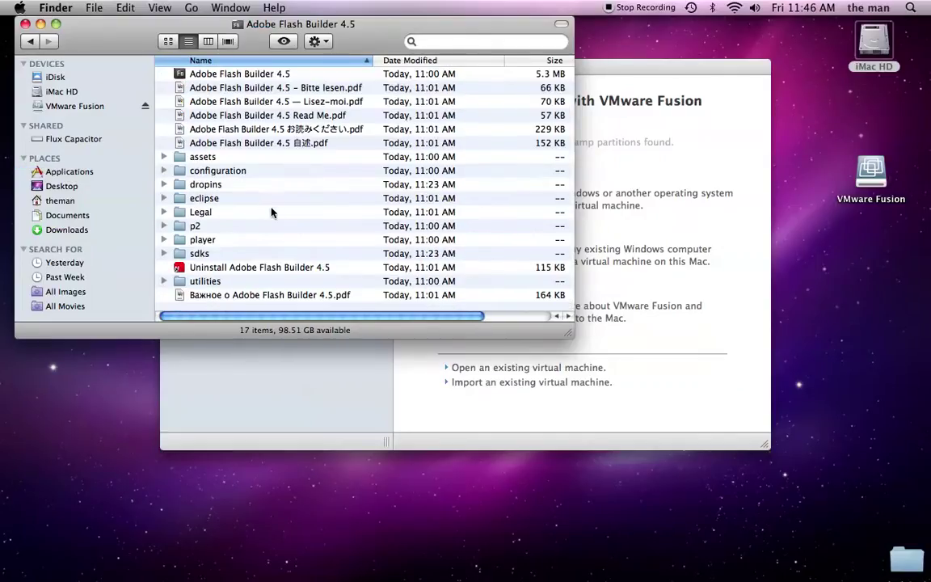
double_click(206, 256)
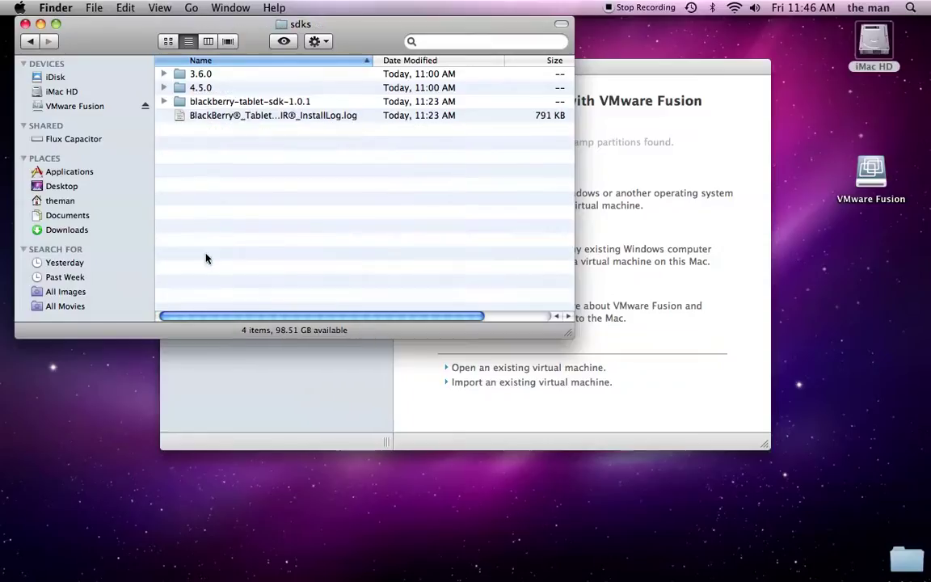
double_click(253, 102)
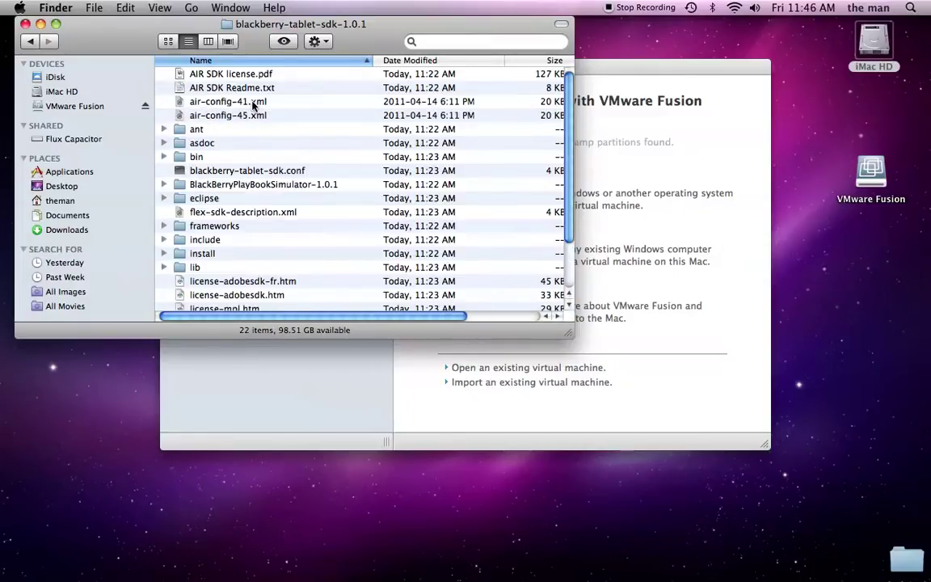
double_click(282, 185)
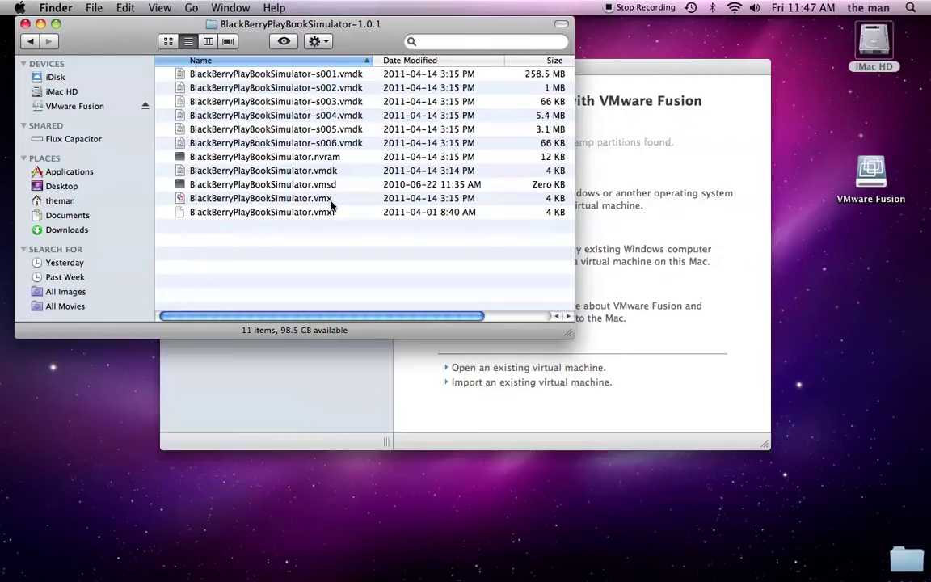
click(236, 199)
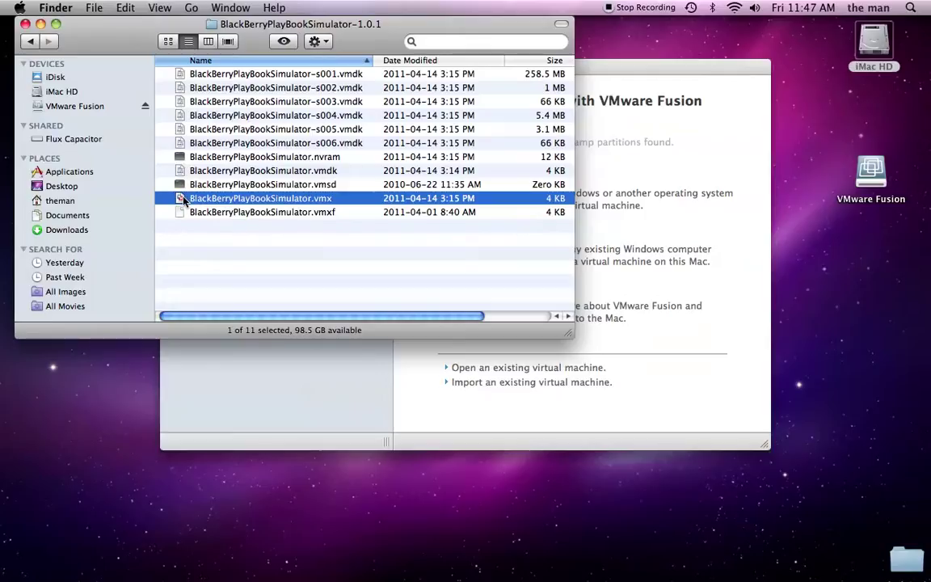
double_click(184, 200)
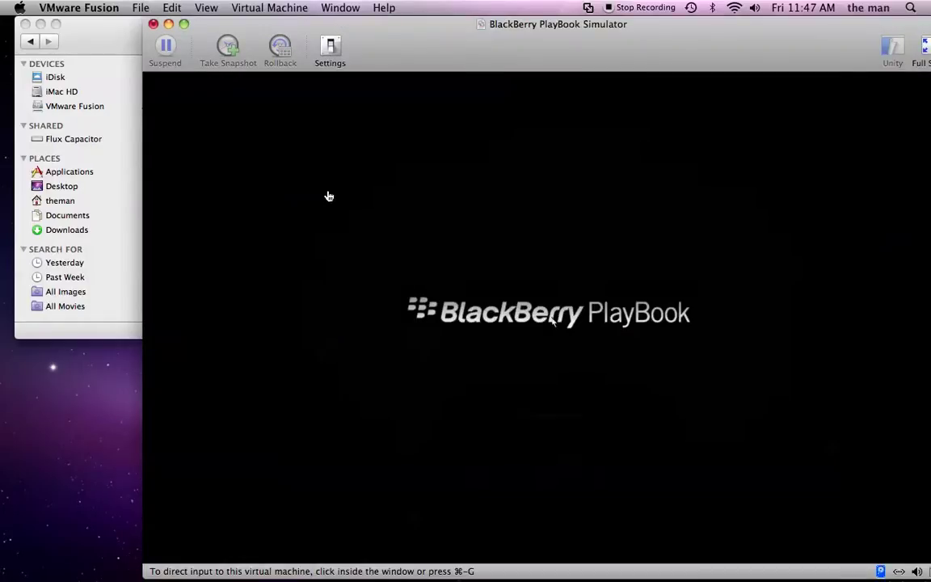
Step: Move the simulator window left to uncover the desktop while it boots to the password prompt
drag(407, 33, 330, 21)
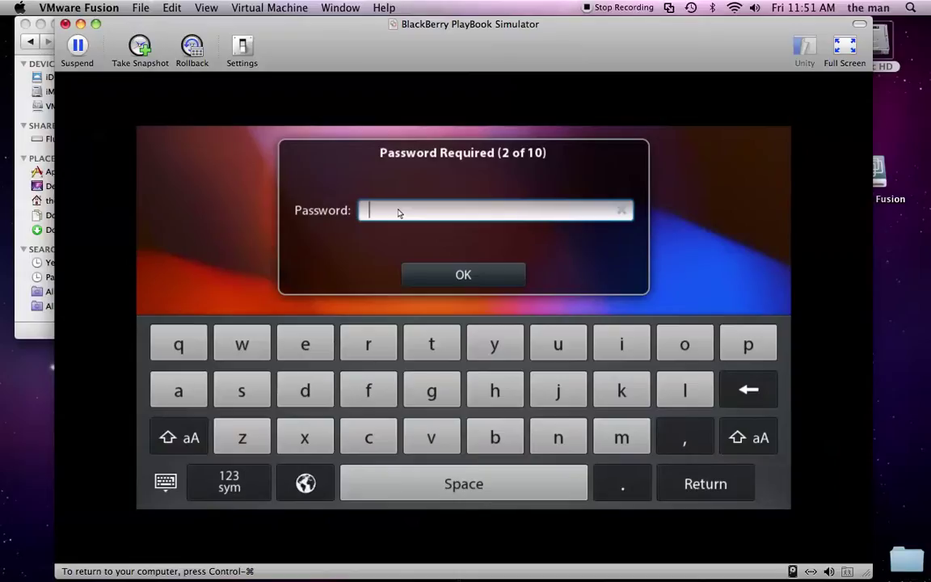
Step: Unlock the simulator with its password, browse Favorites, Media, Games and All, then open Browser
text(********)
click(455, 279)
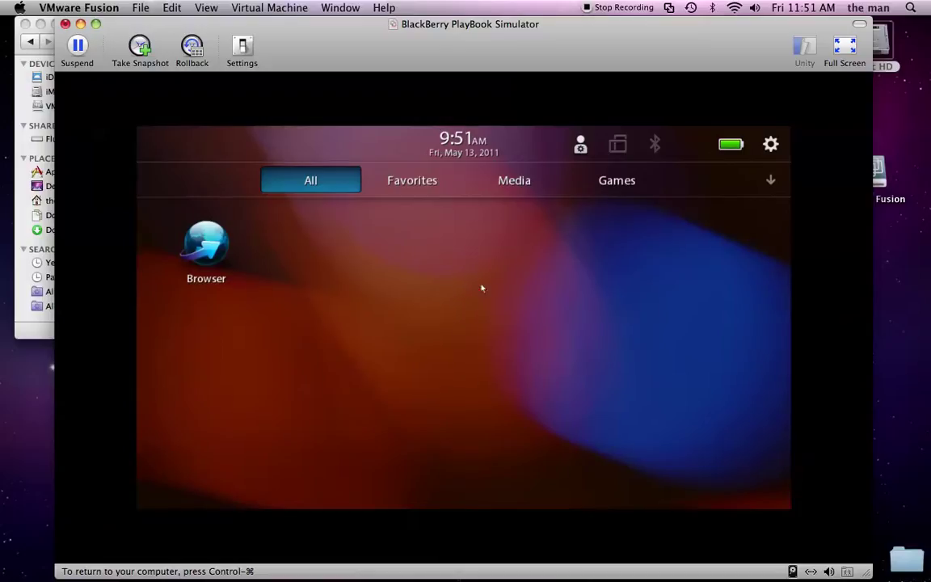
click(417, 185)
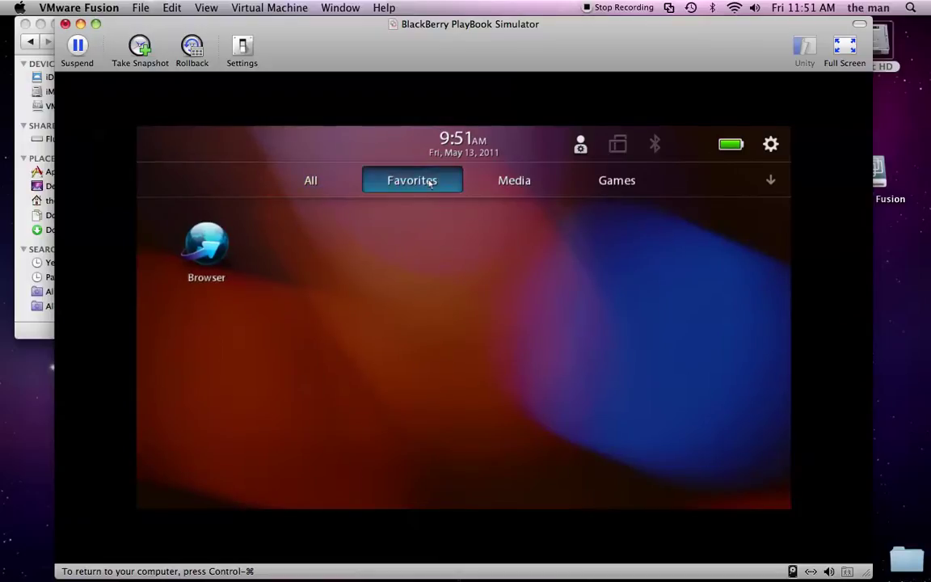
click(521, 183)
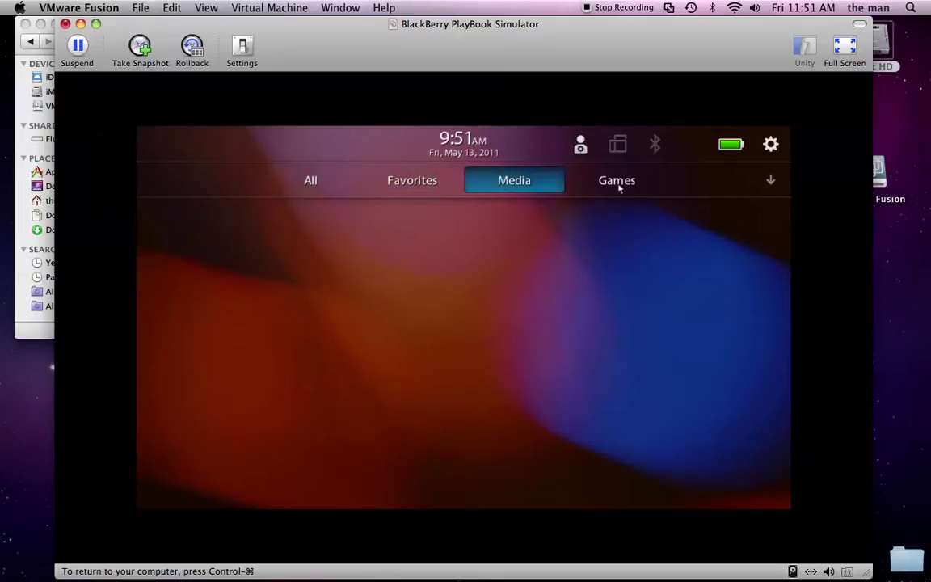
click(567, 184)
click(309, 182)
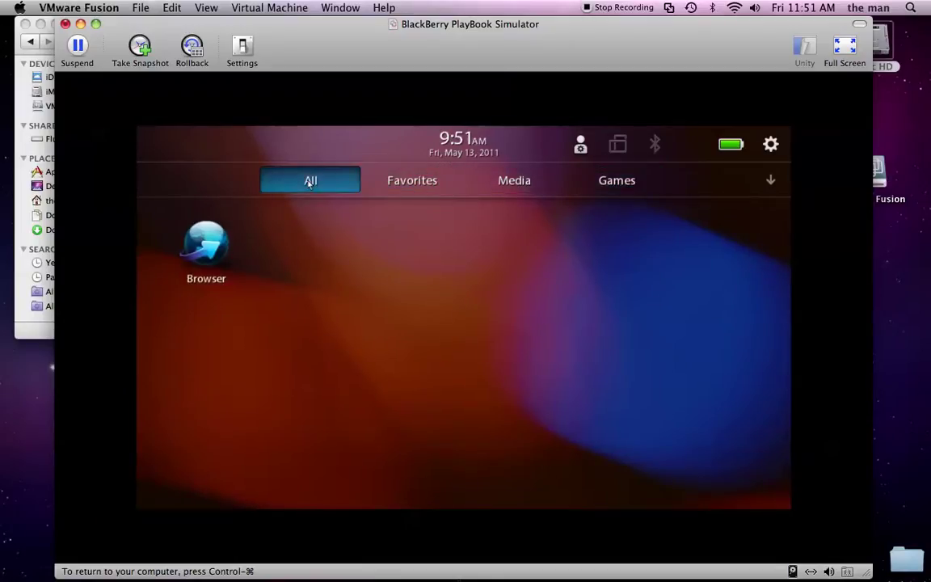
drag(199, 234, 214, 256)
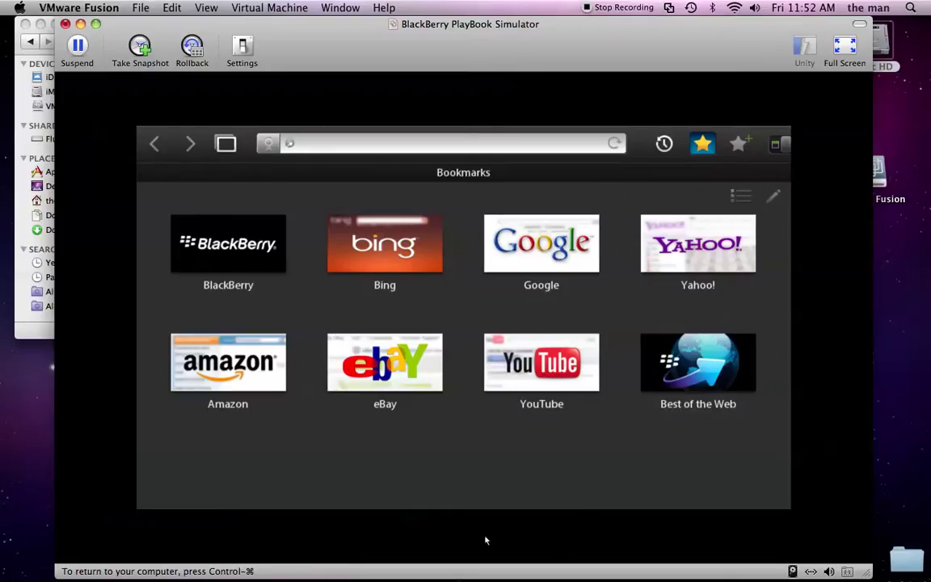
Step: Minimise the Browser to a card, restore it, try side-bezel swipes, then close its card
drag(486, 542, 492, 401)
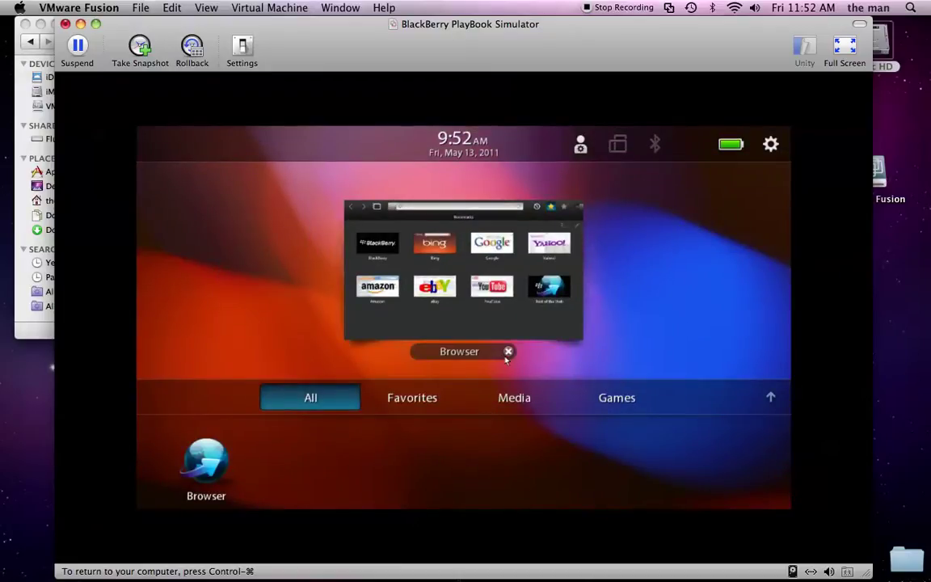
click(445, 295)
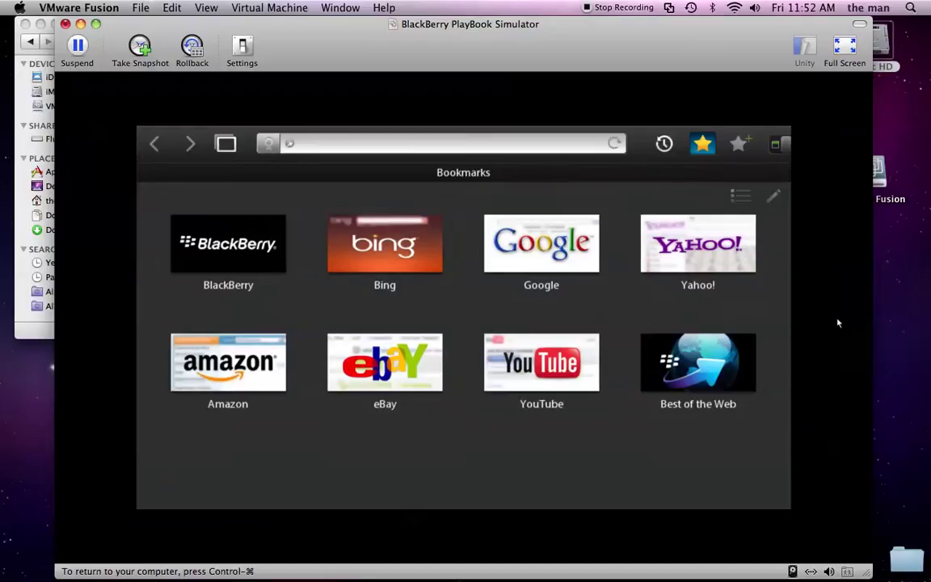
drag(845, 315, 446, 315)
drag(82, 319, 311, 321)
drag(436, 535, 431, 326)
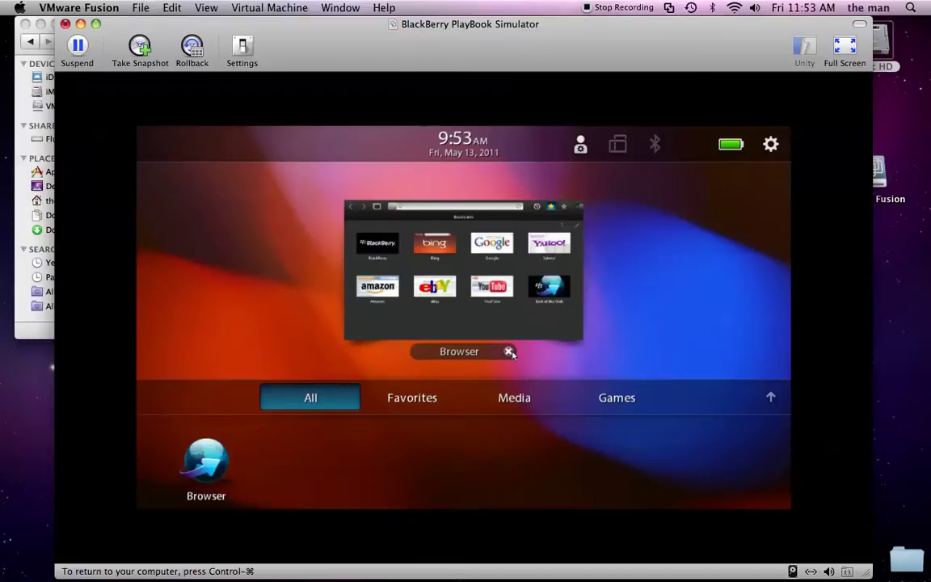
click(509, 352)
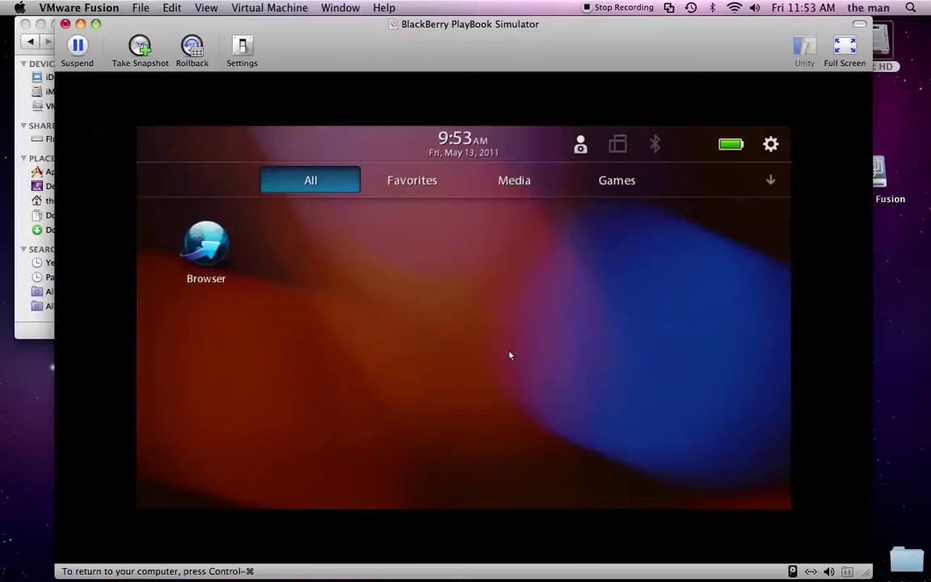
drag(515, 89, 519, 212)
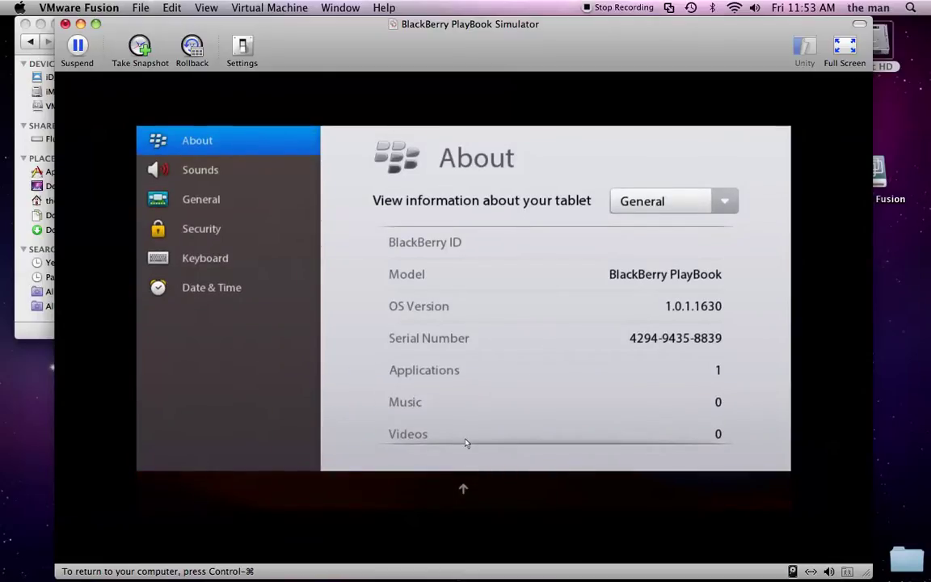
click(464, 489)
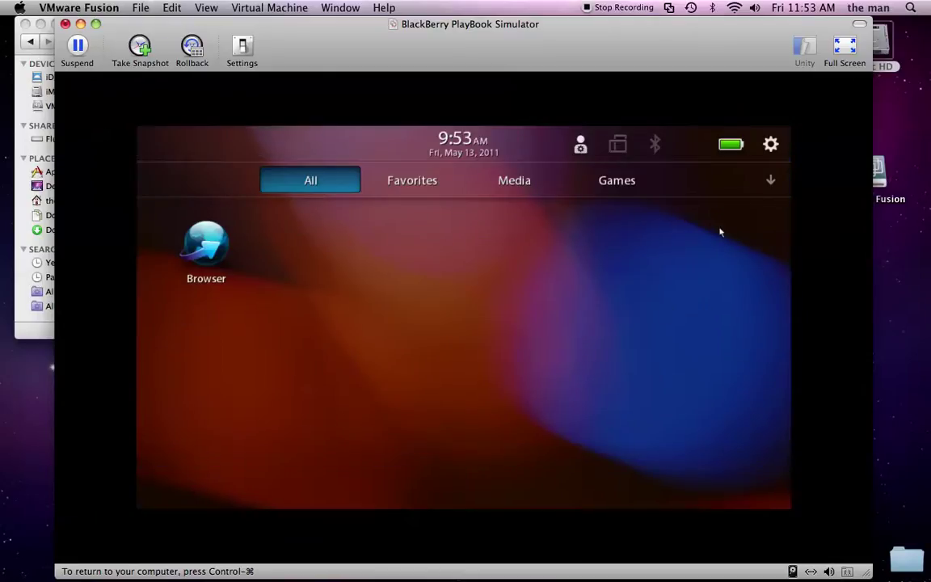
click(771, 145)
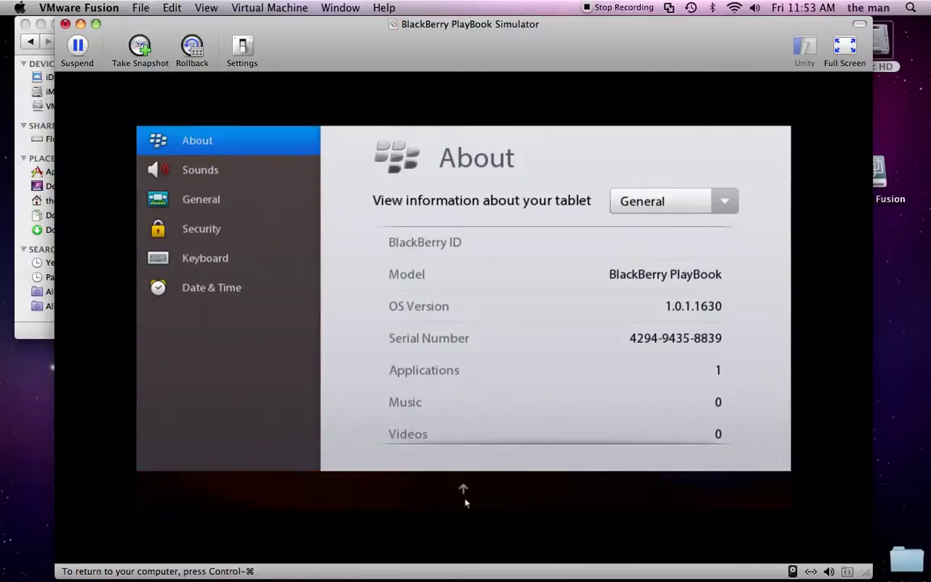
click(464, 490)
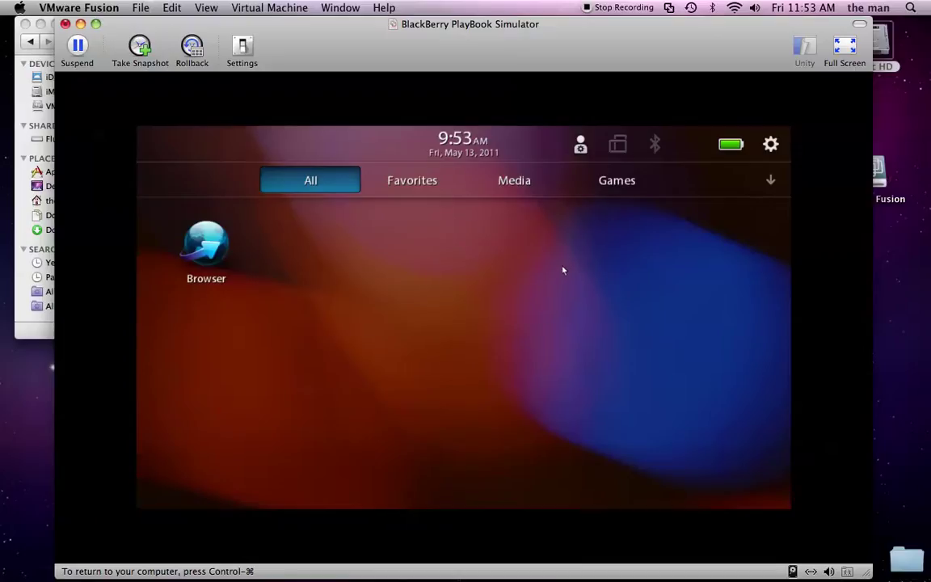
click(581, 147)
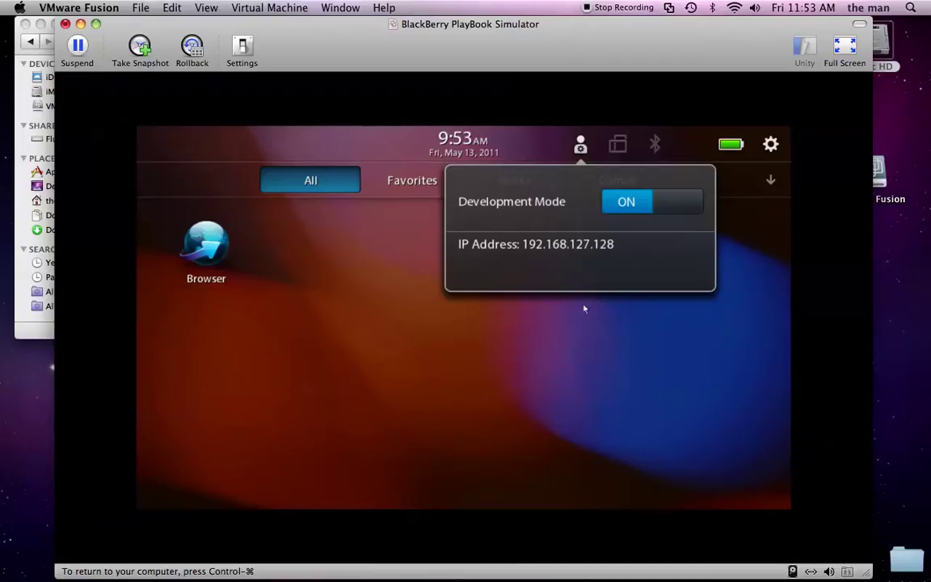
click(554, 342)
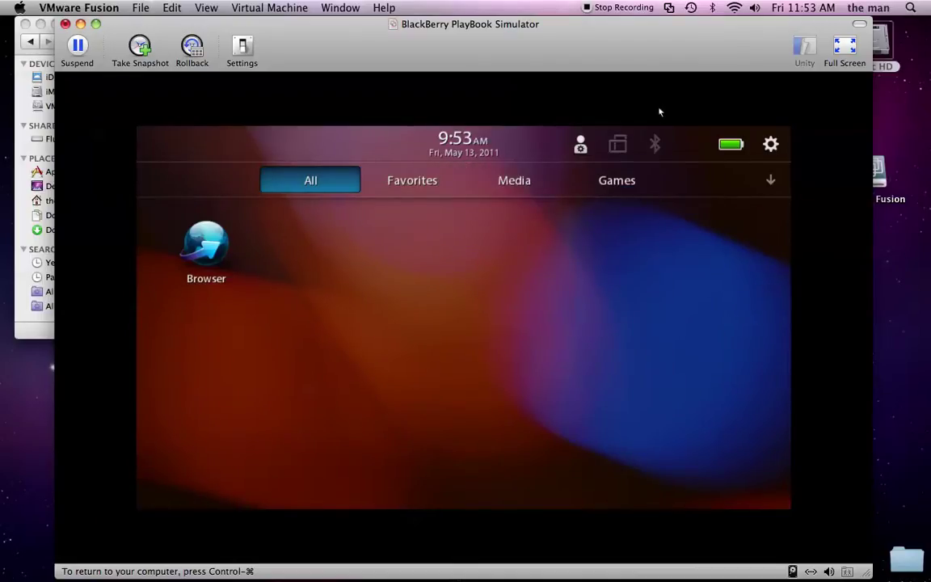
drag(661, 110, 652, 192)
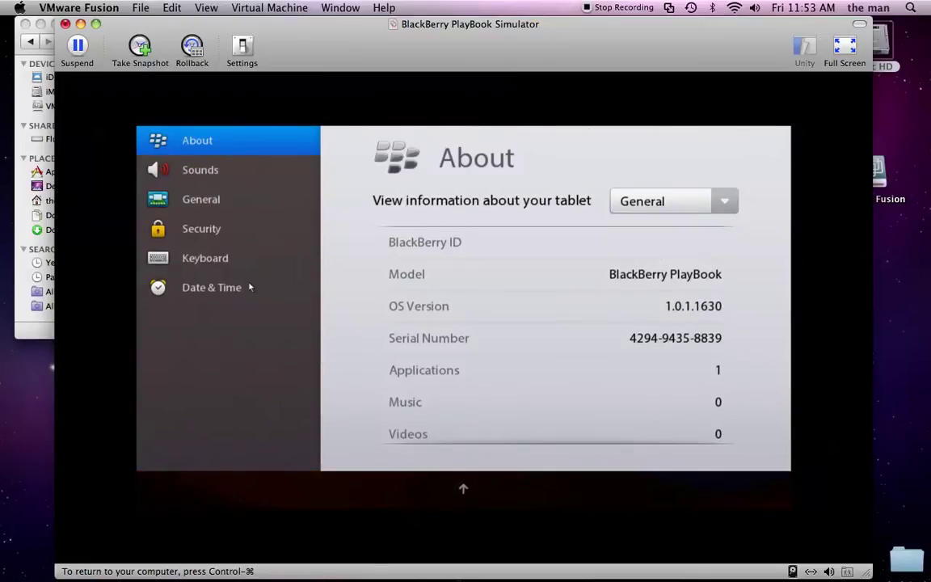
Step: Set the time zone to Mountain Time (-7) in Date & Time settings
click(232, 289)
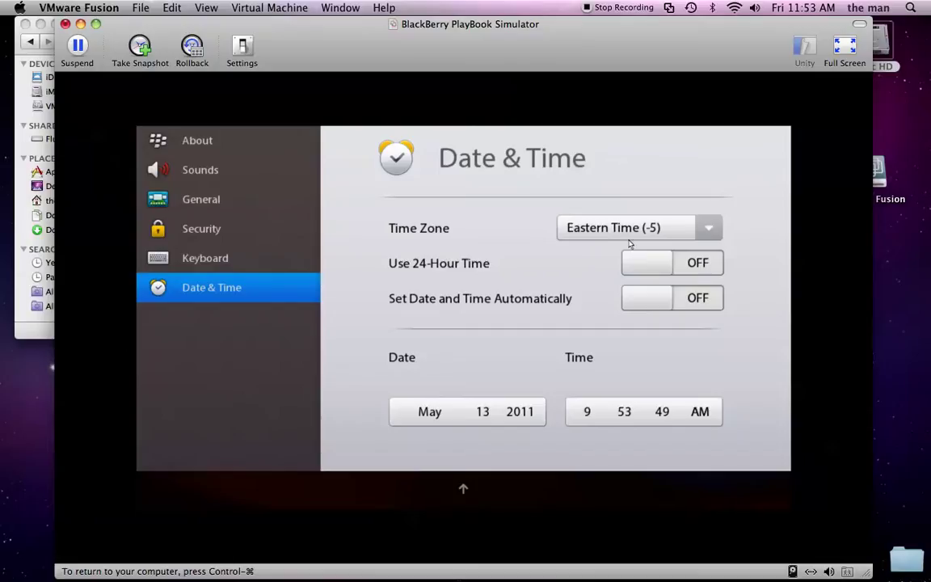
click(703, 232)
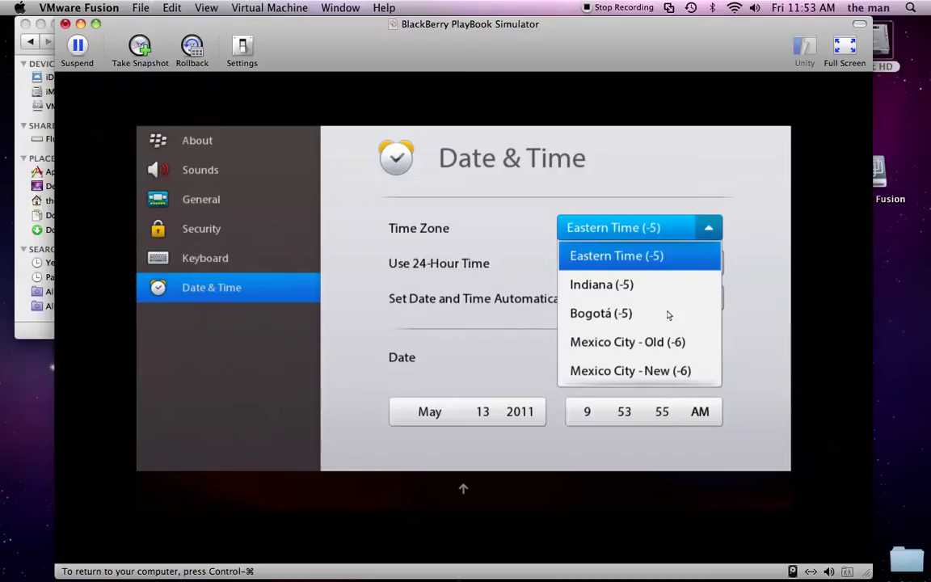
drag(669, 307, 656, 245)
drag(650, 328, 640, 272)
click(640, 320)
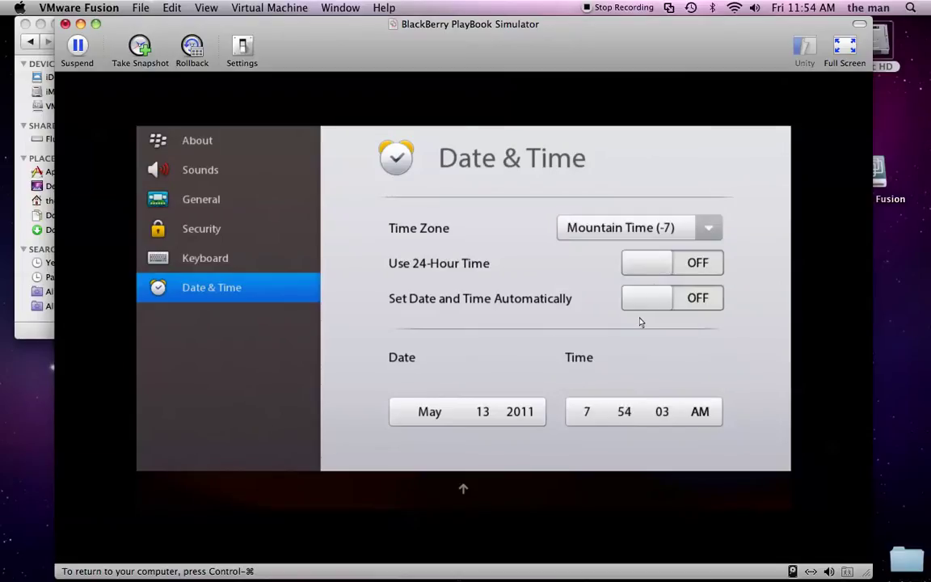
Step: Set the clock to 11:54 AM and return to the home screen
click(589, 411)
mouse_move(599, 415)
mouse_down()
mouse_move(593, 407)
mouse_move(588, 415)
mouse_up()
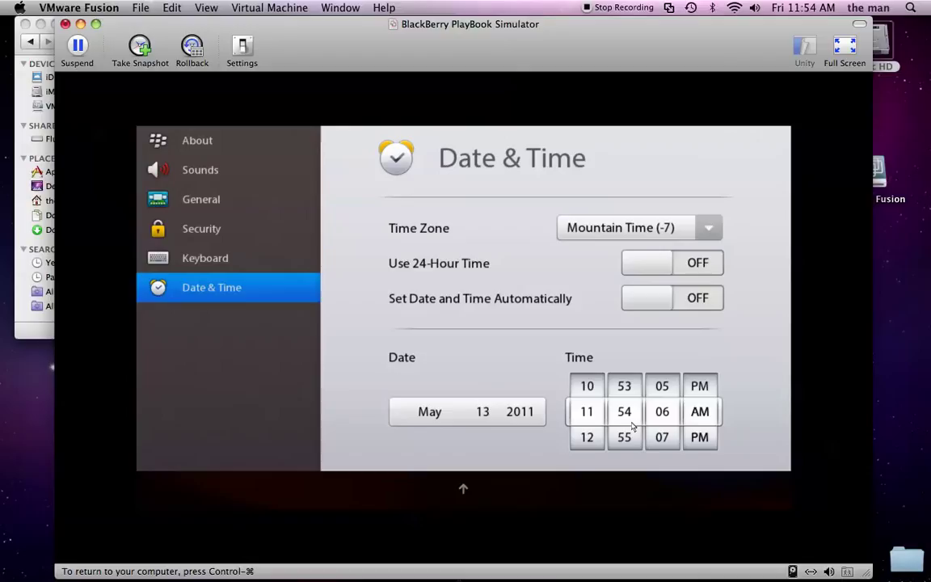
click(656, 351)
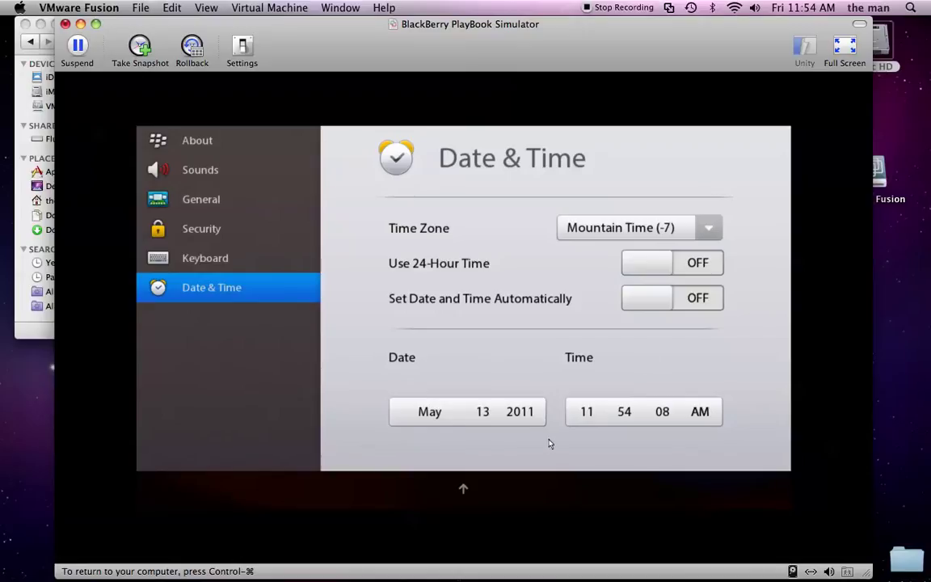
click(464, 491)
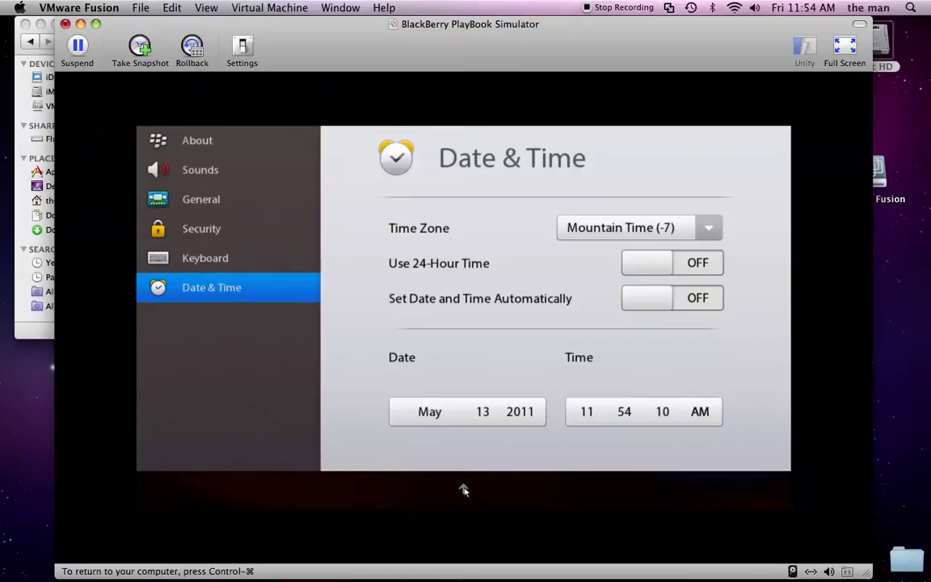